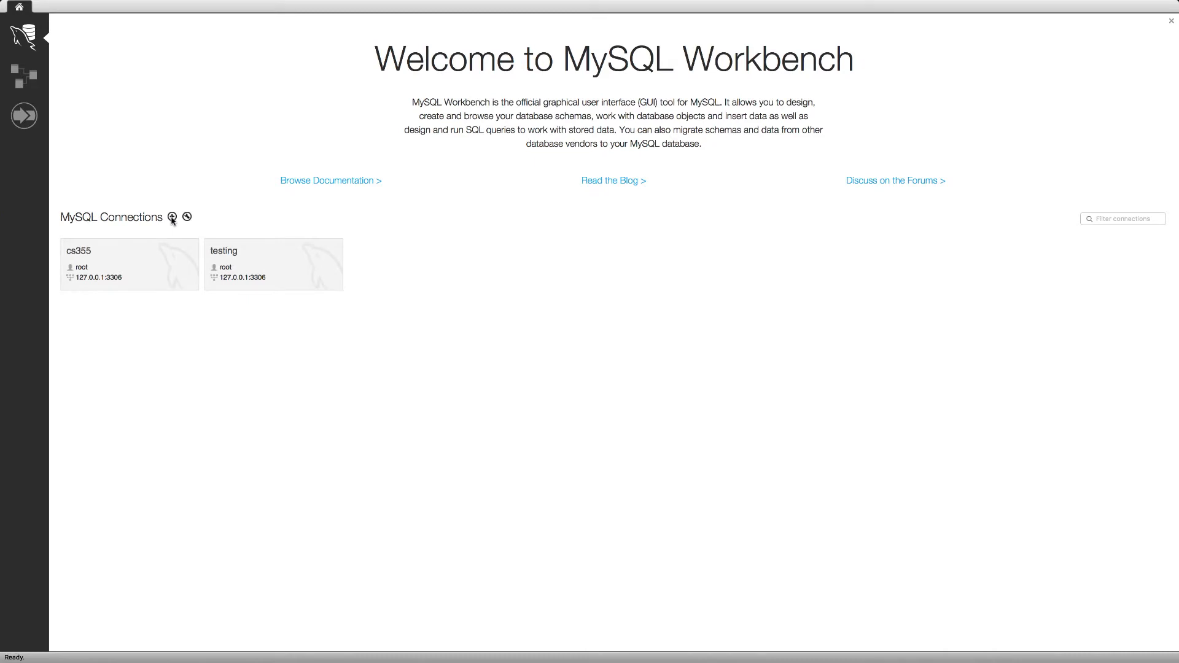
Step: Start setting up a new MySQL connection and name it finalproject_cs355
left_click(172, 218)
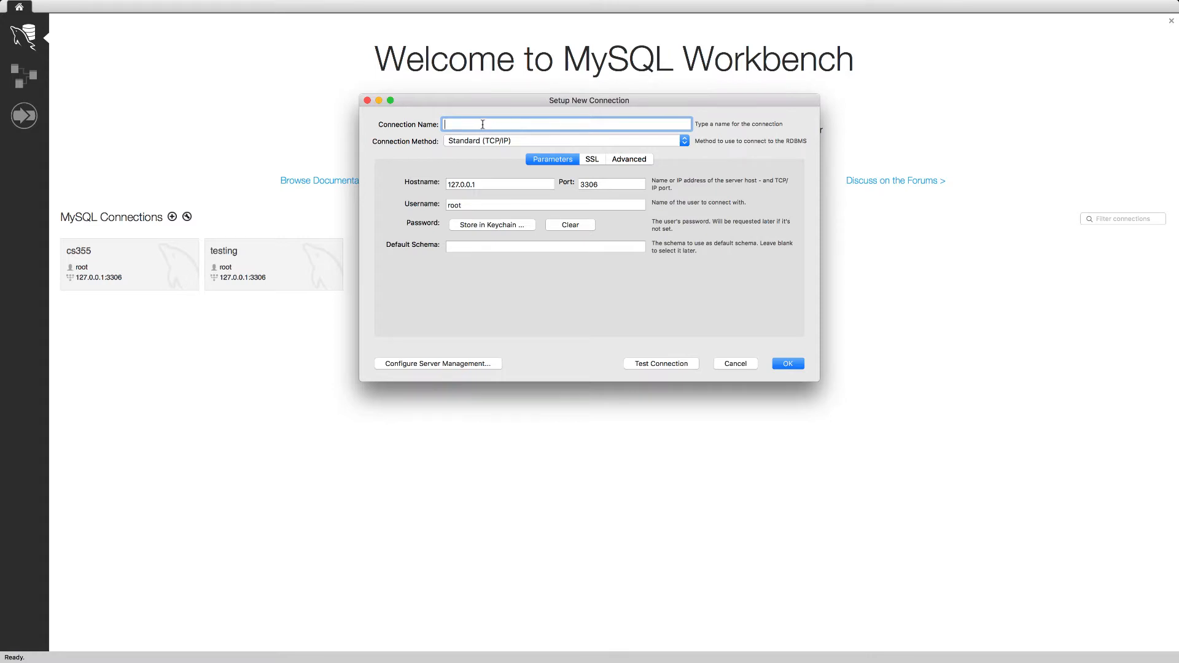
type("test")
left_click_drag(469, 123, 425, 124)
type("finalproject_cs355")
Step: Set the connection's hostname to blue.cs.sonoma.edu and replace the default username with the account username
left_click_drag(489, 185, 411, 196)
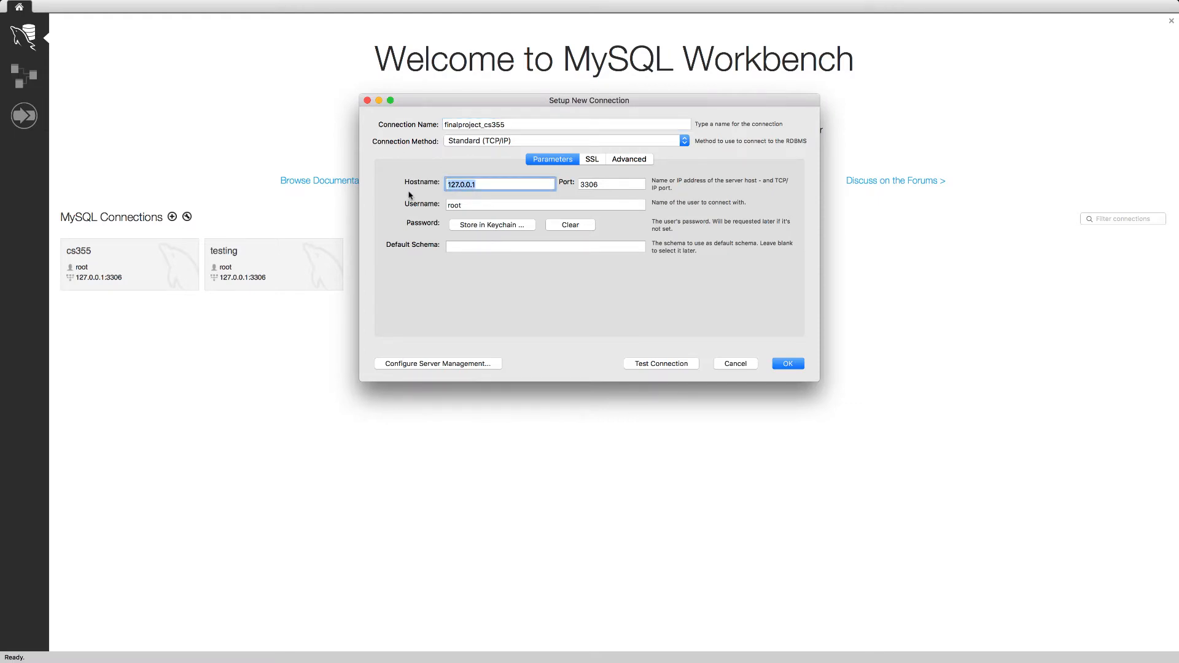
type("blue.cs.sonoma.edu")
key("Tab")
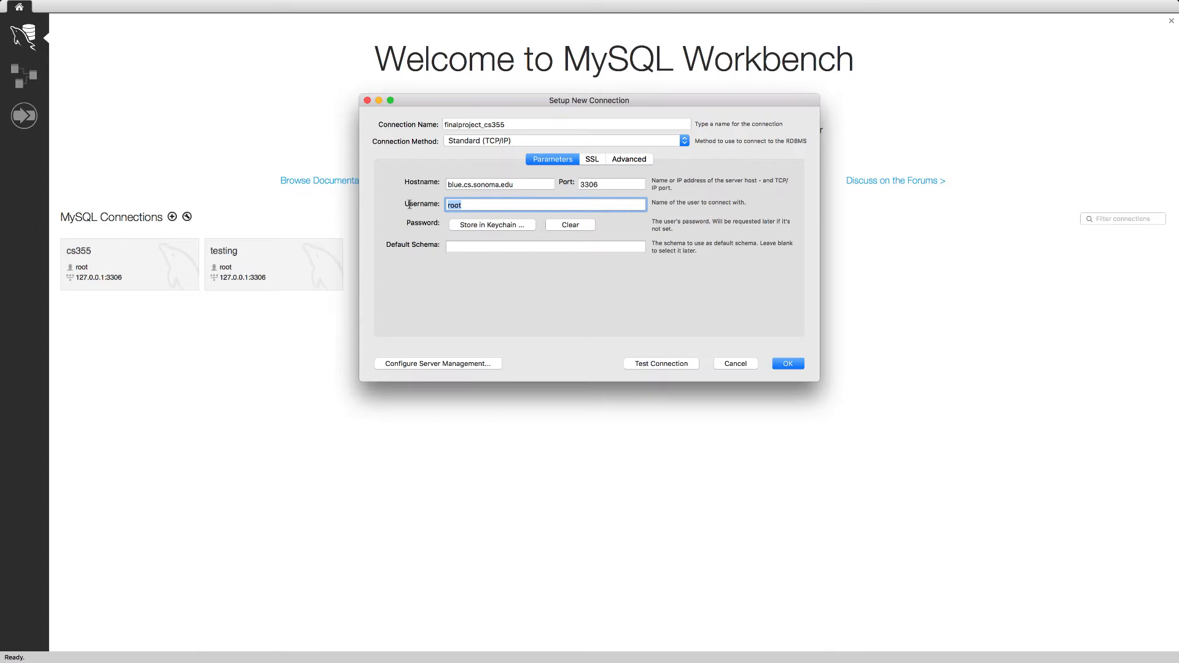
Step: Set the connection's default schema to the same name as the account username
left_click_drag(471, 206, 448, 206)
left_click(463, 244)
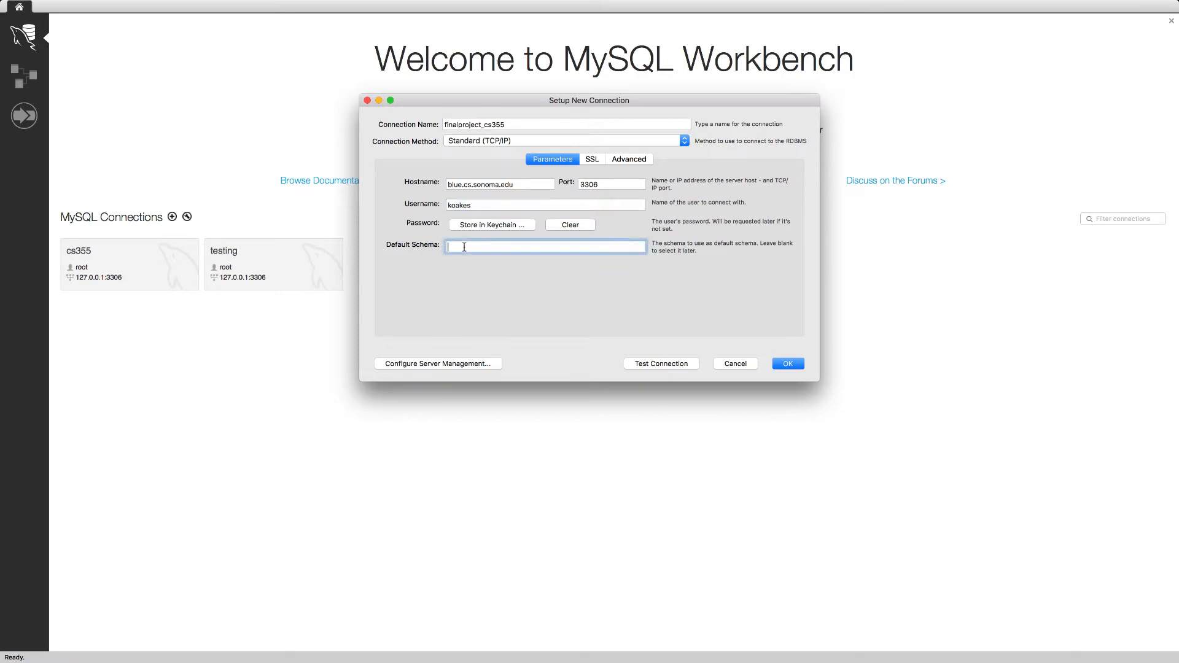
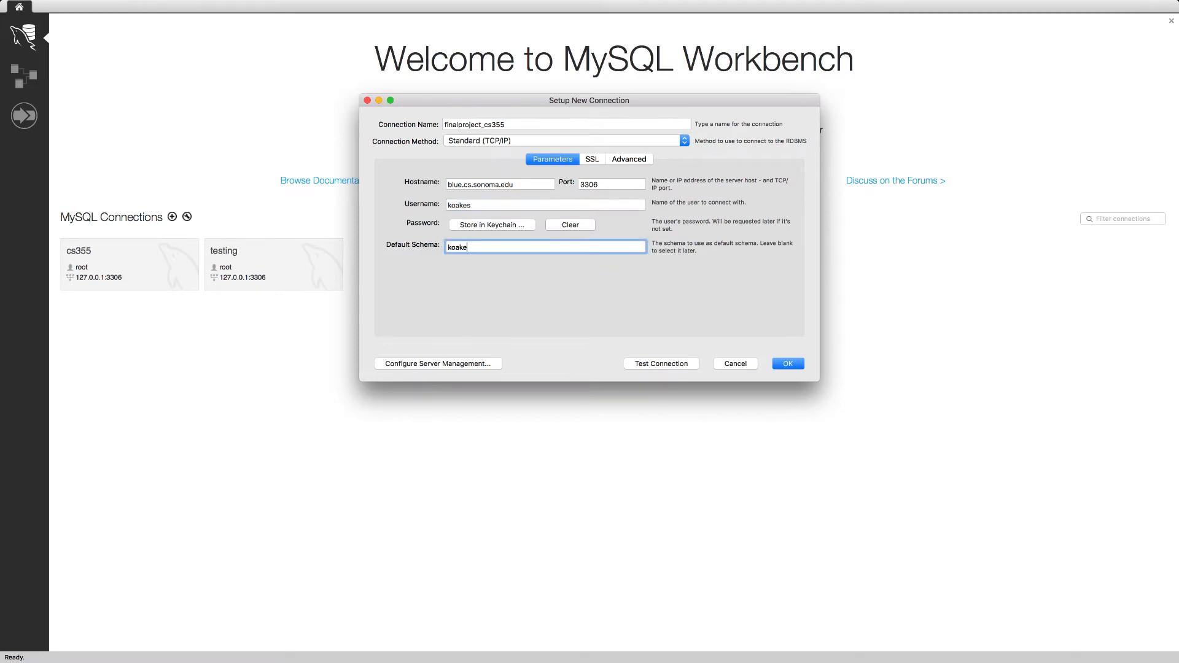
Step: Store the account password for the new connection in the keychain
left_click(467, 226)
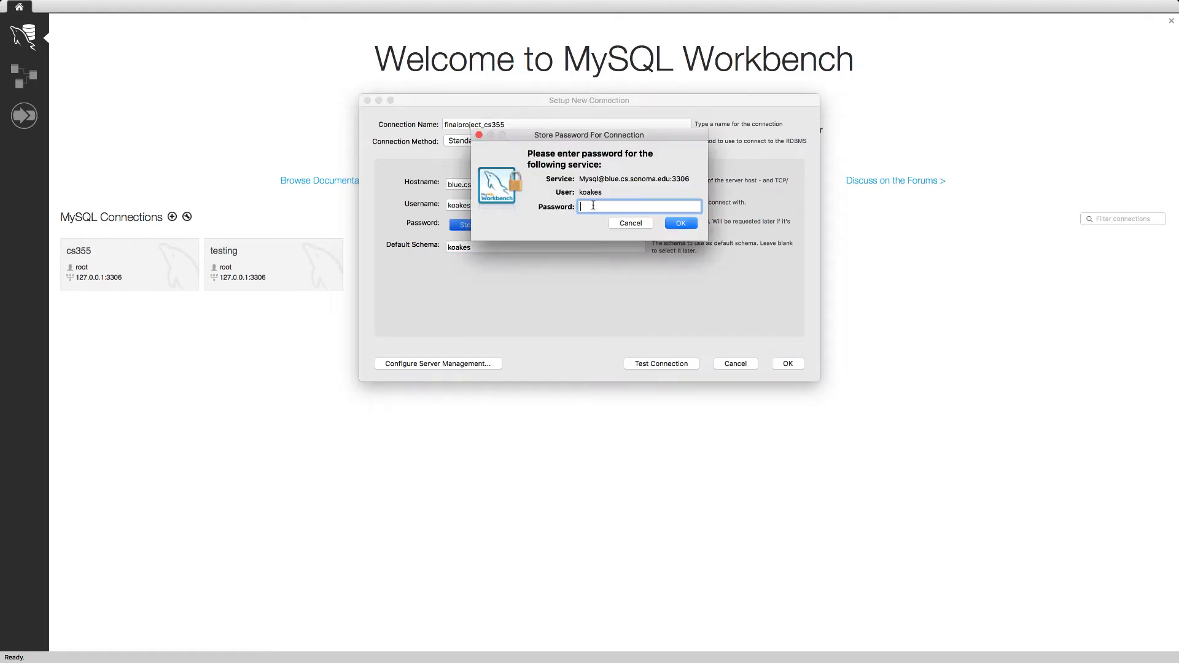
type("••••••")
left_click(679, 224)
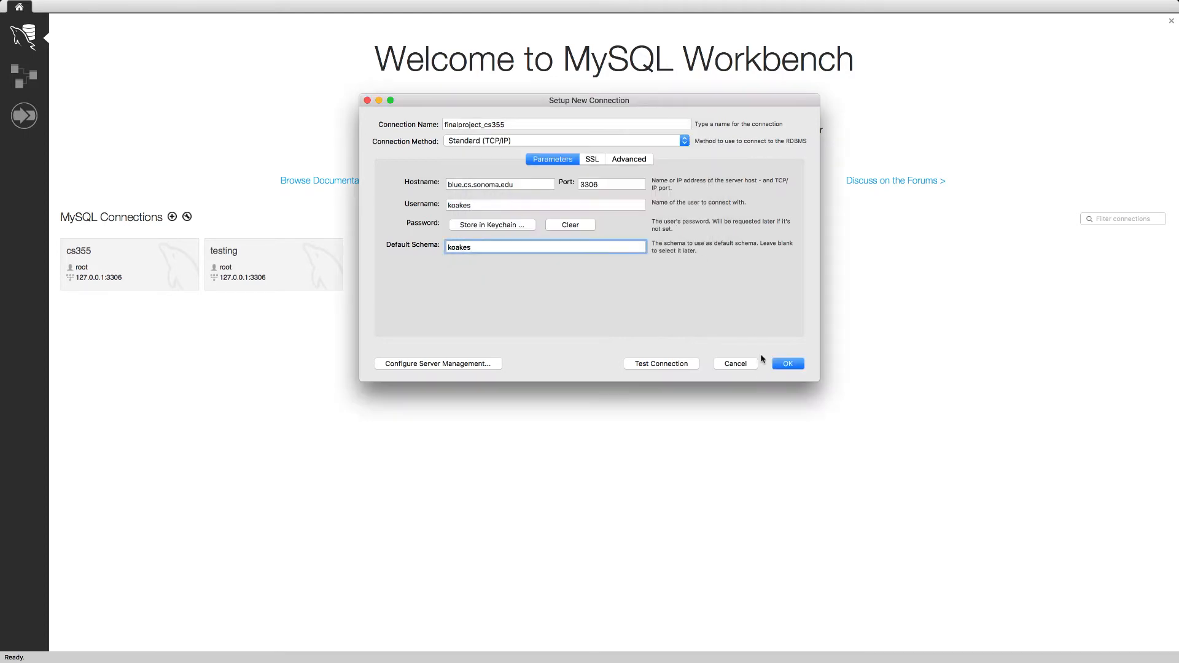
Step: Test the connection, continuing past the incompatible server version warning, and save the new connection
left_click(683, 367)
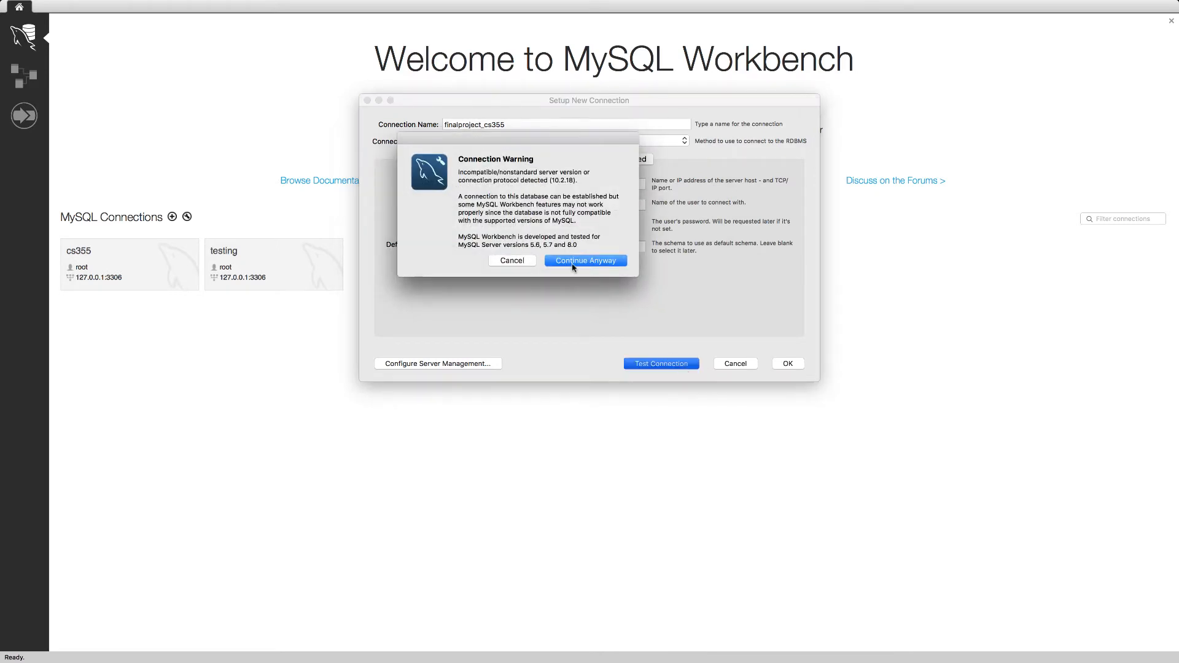
left_click(573, 263)
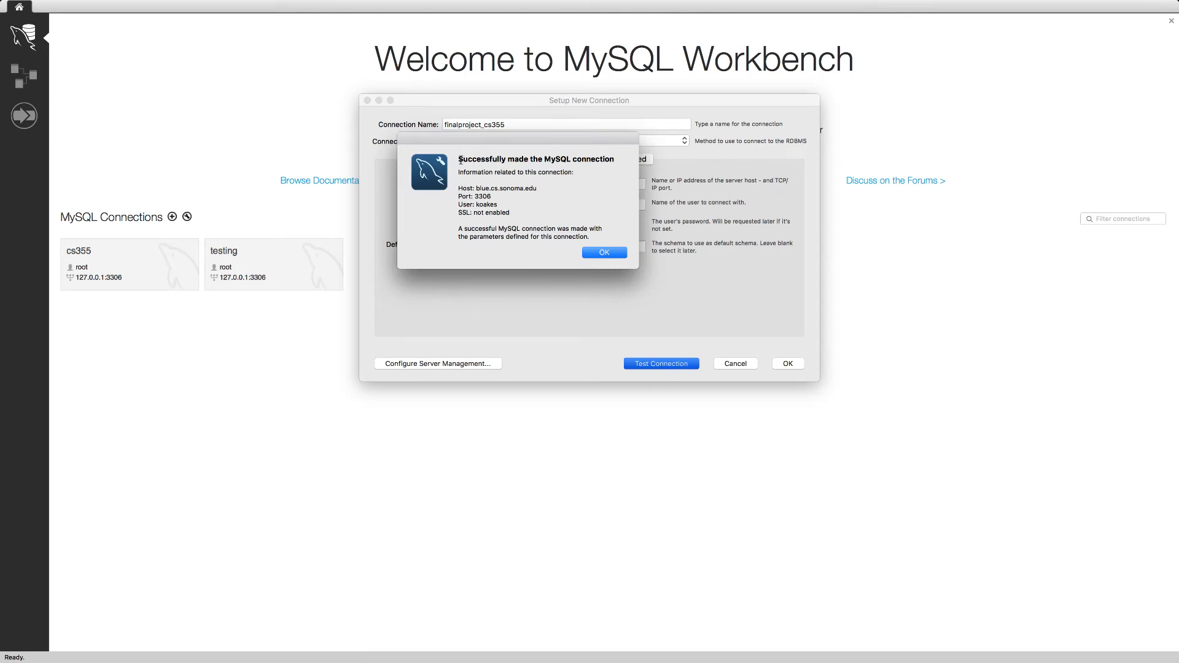
left_click_drag(460, 159, 632, 161)
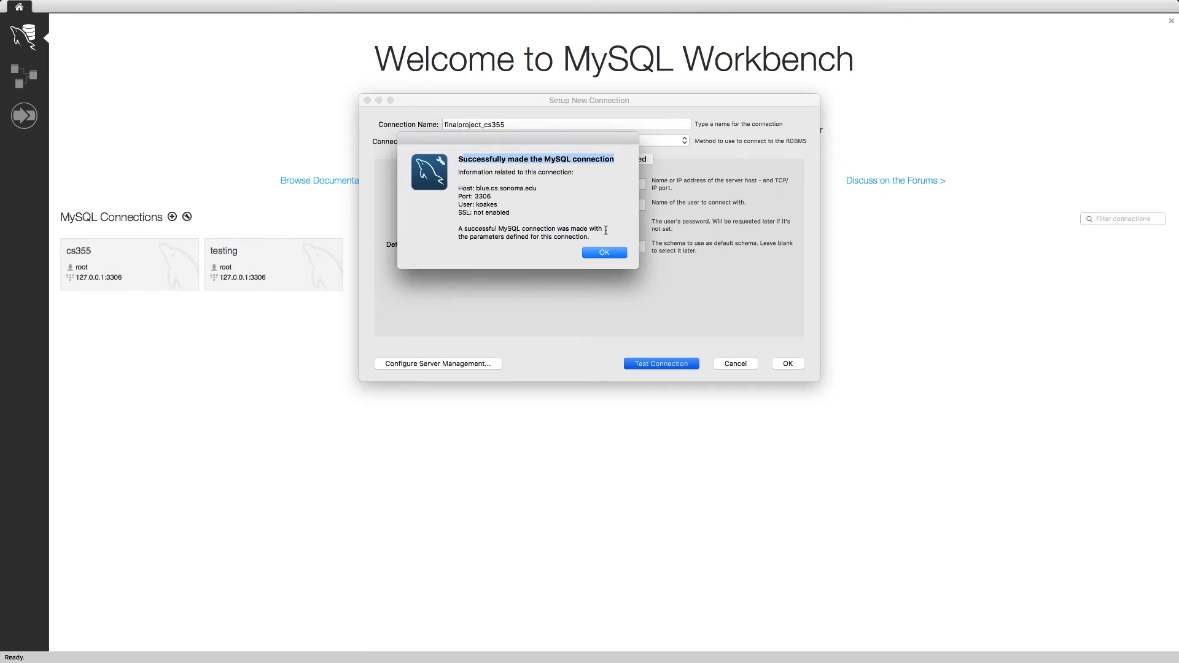
left_click(605, 253)
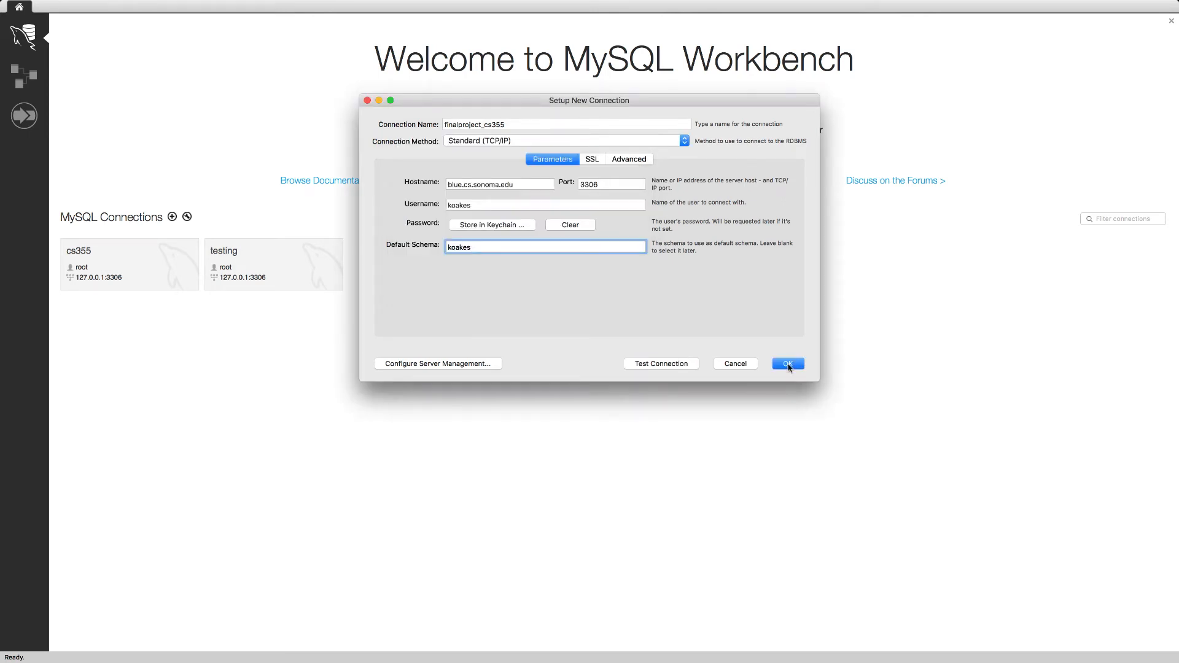
left_click(789, 365)
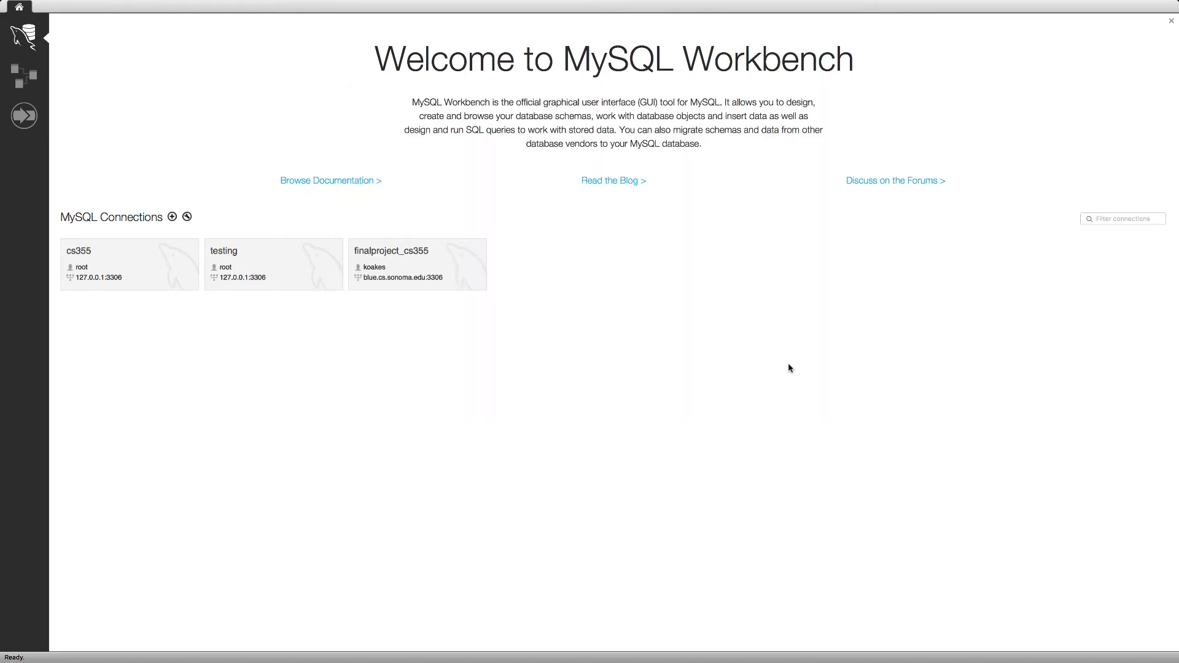
Step: Open the finalproject_cs355 connection and start the Table Data Import Wizard for the tables of the default schema
left_click(447, 269)
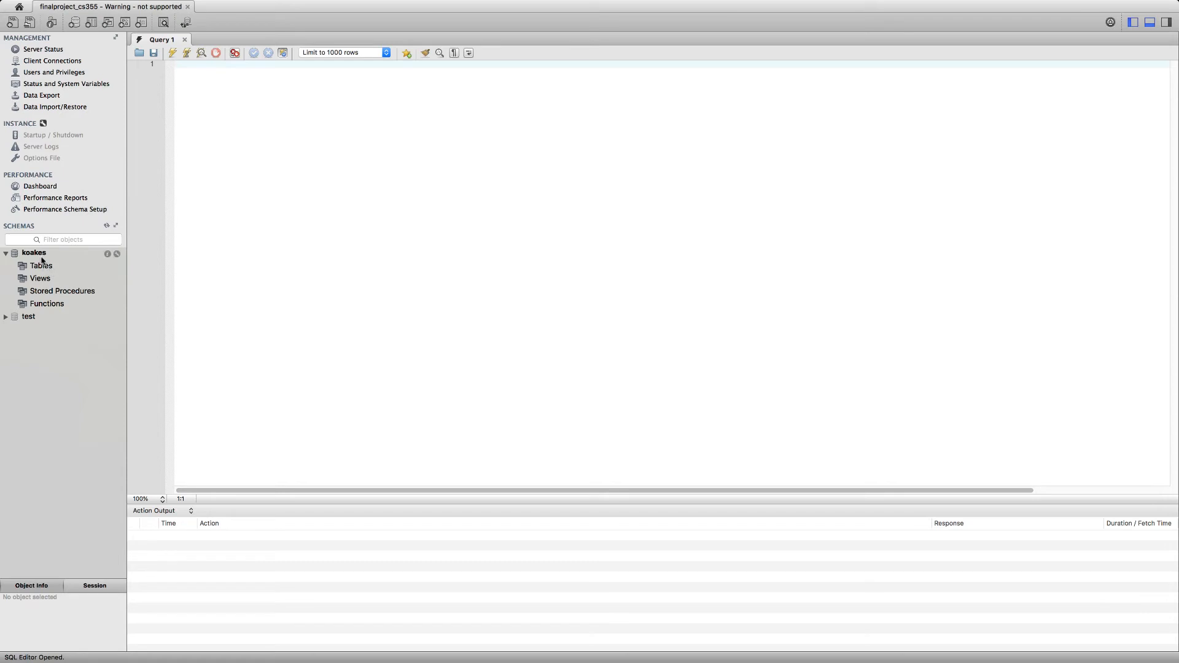
left_click(41, 257)
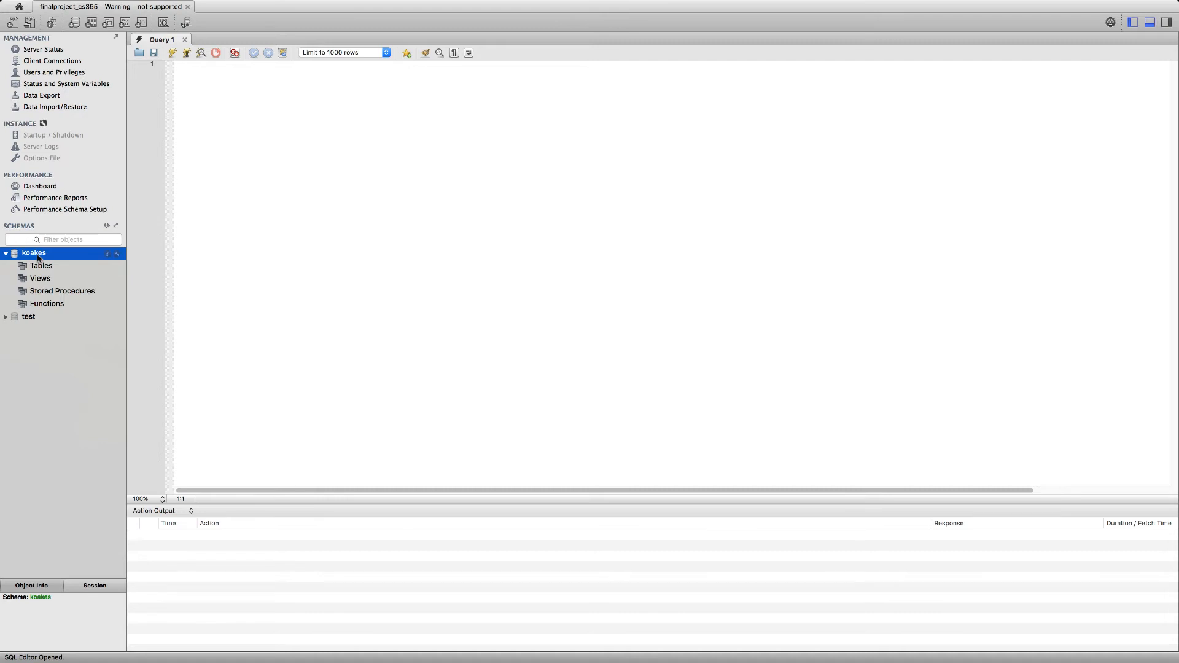
left_click(42, 267)
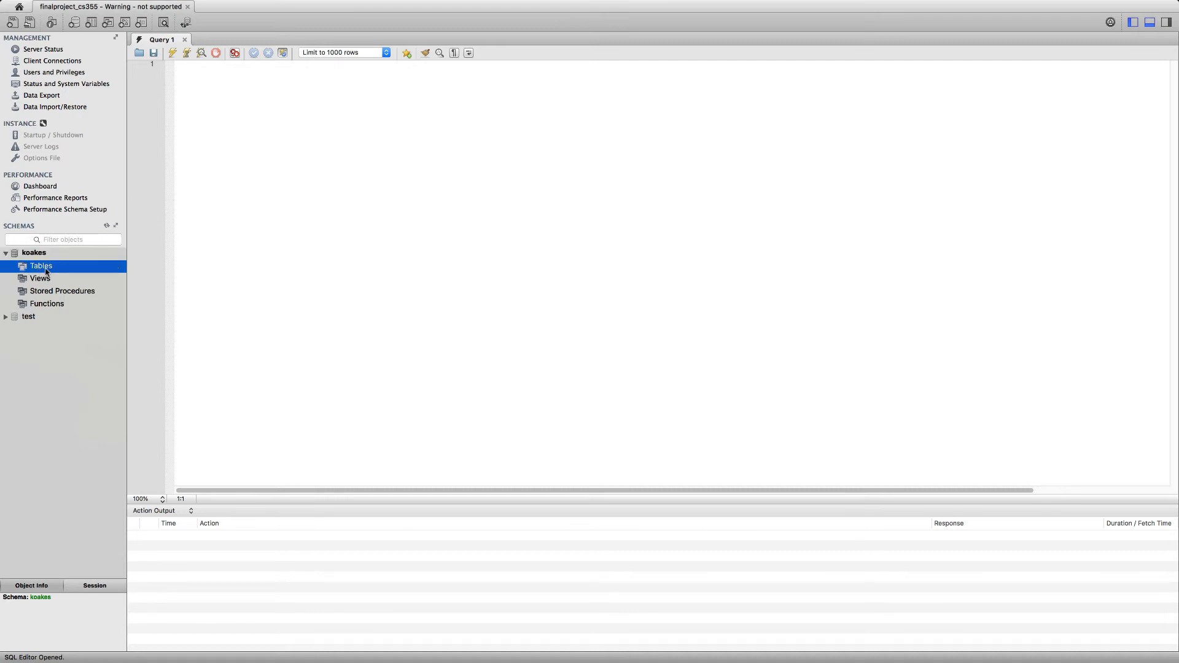
right_click(46, 273)
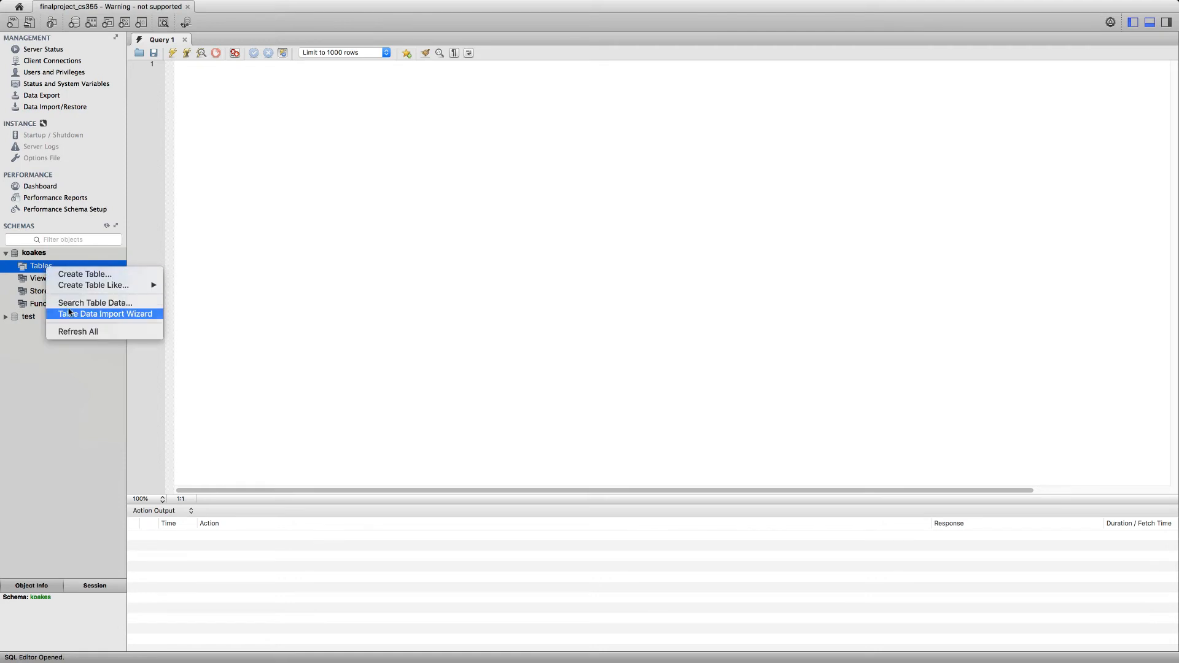
left_click(111, 321)
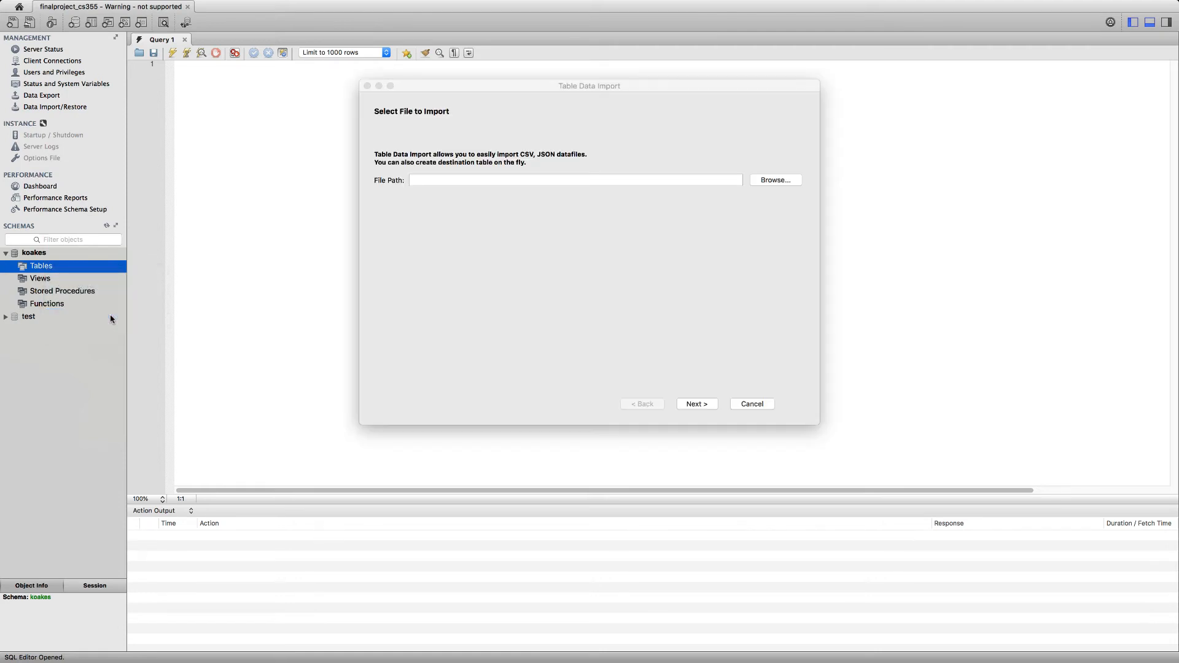
Step: Choose 201809-citibike-tripdata.csv from the cs folder as the file to import and proceed to the destination settings
left_click(778, 180)
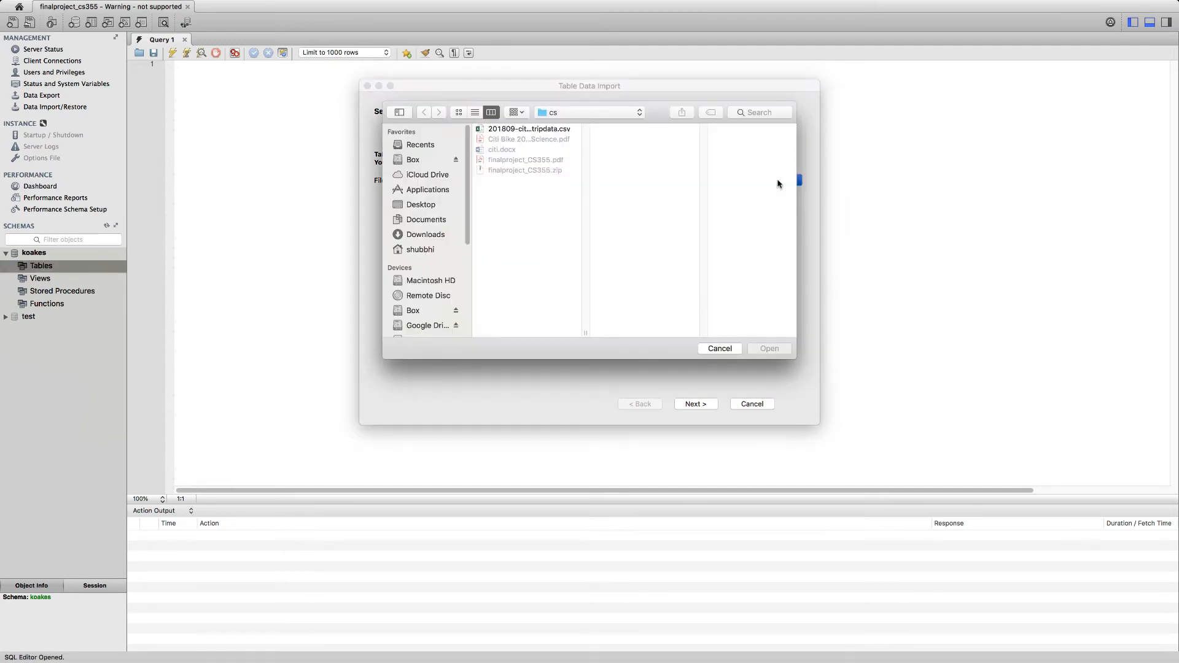
left_click(515, 131)
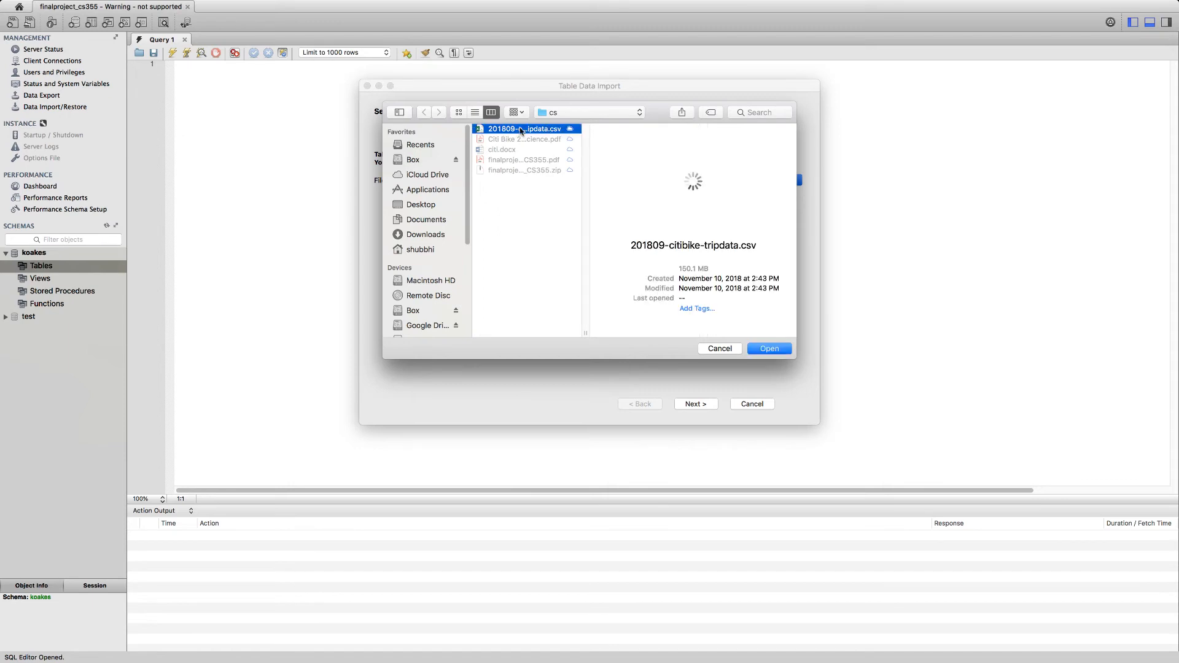
left_click(775, 350)
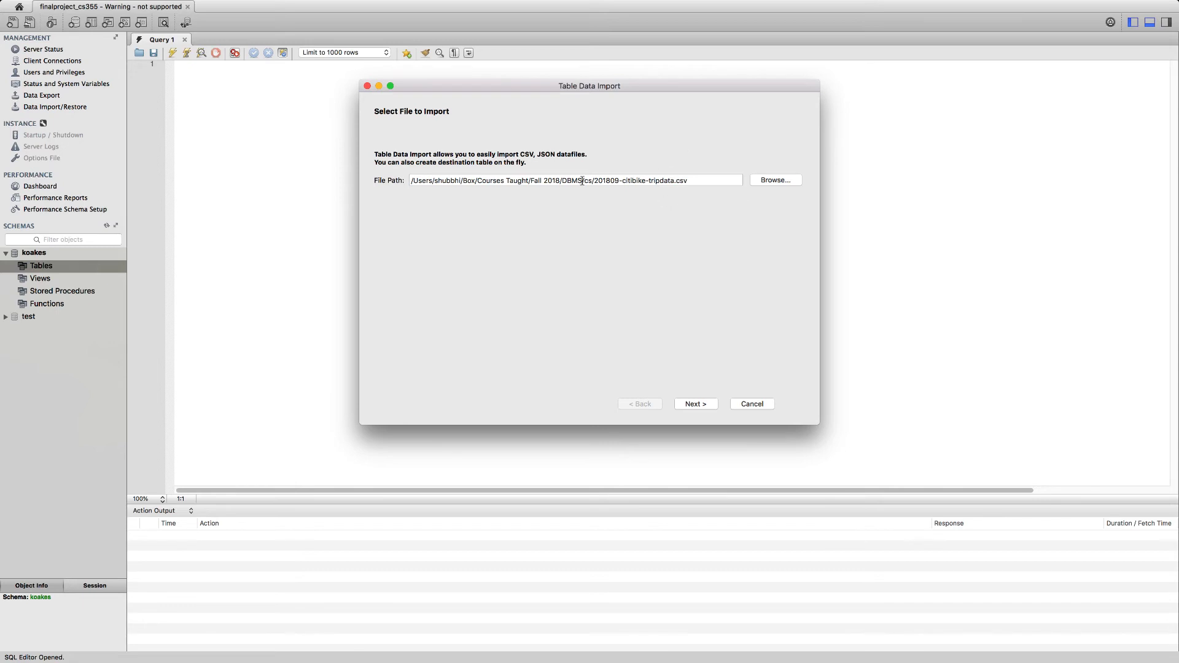
left_click_drag(578, 181, 692, 181)
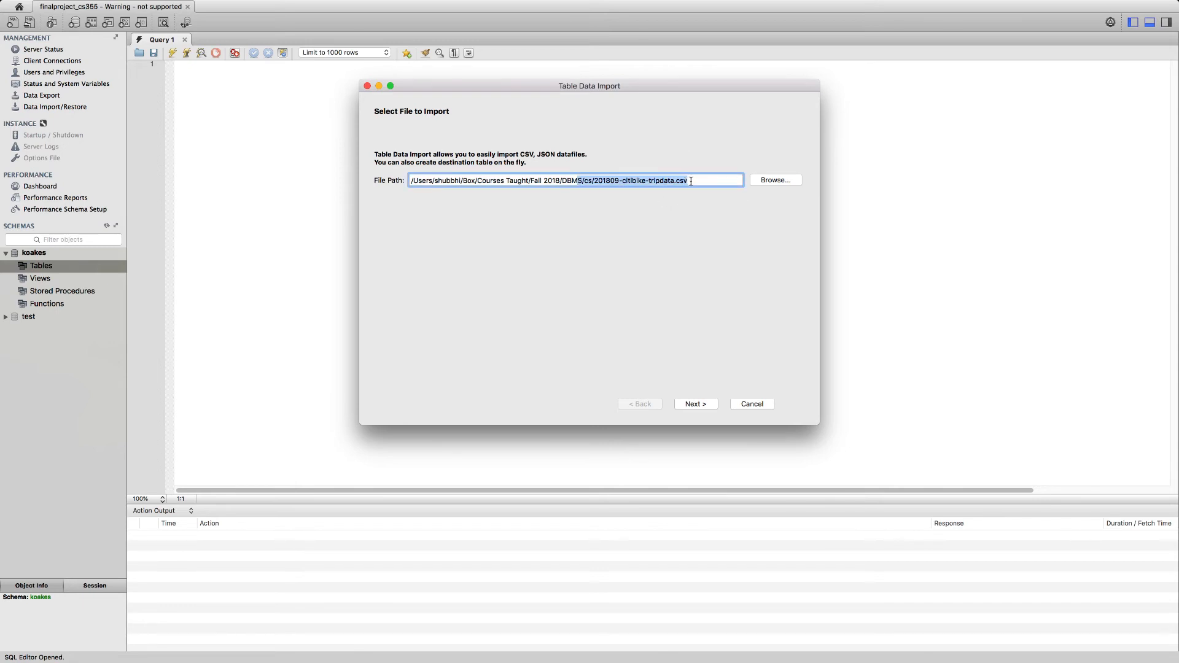
left_click(704, 226)
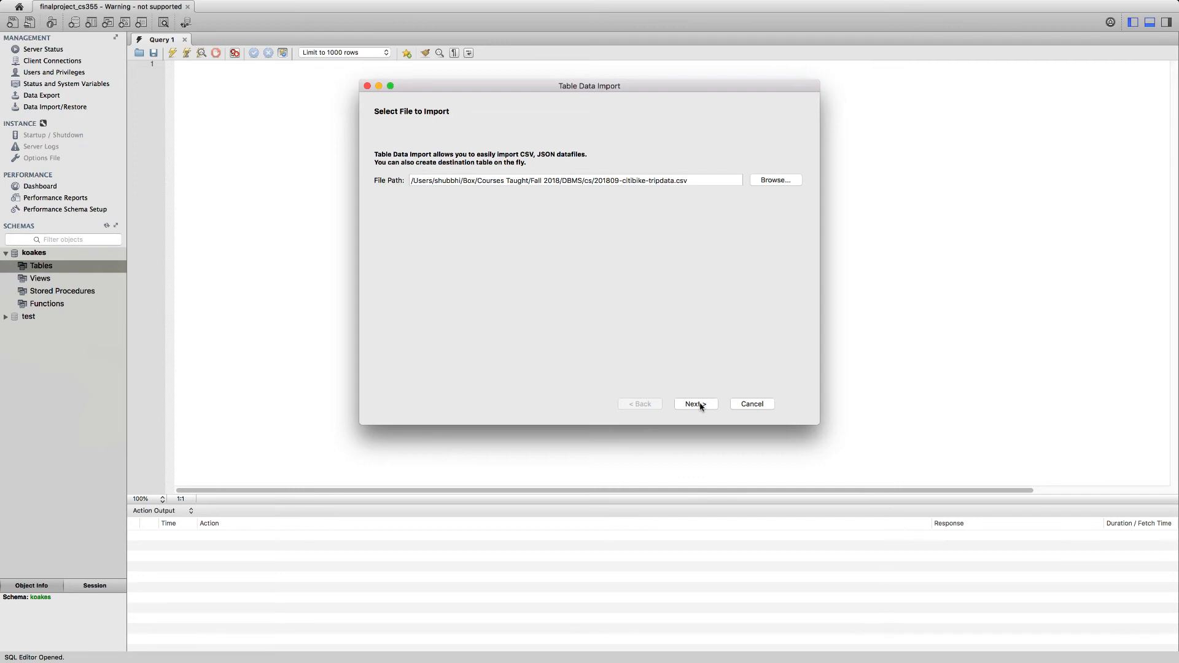
left_click_drag(701, 181, 390, 184)
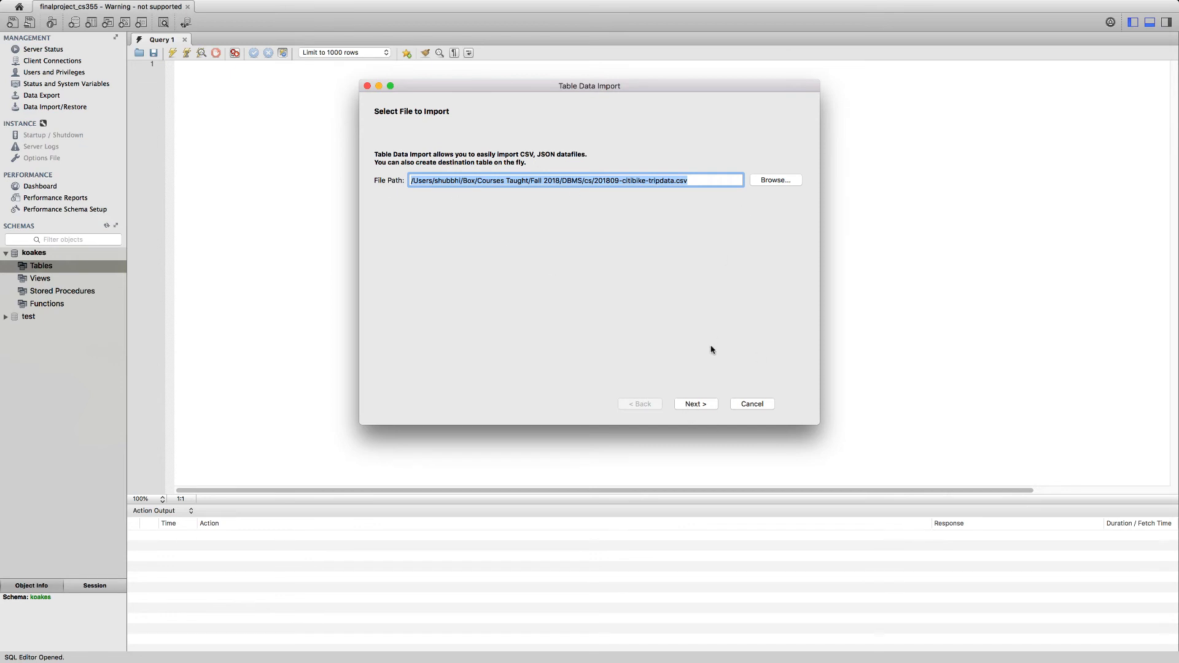
left_click(696, 405)
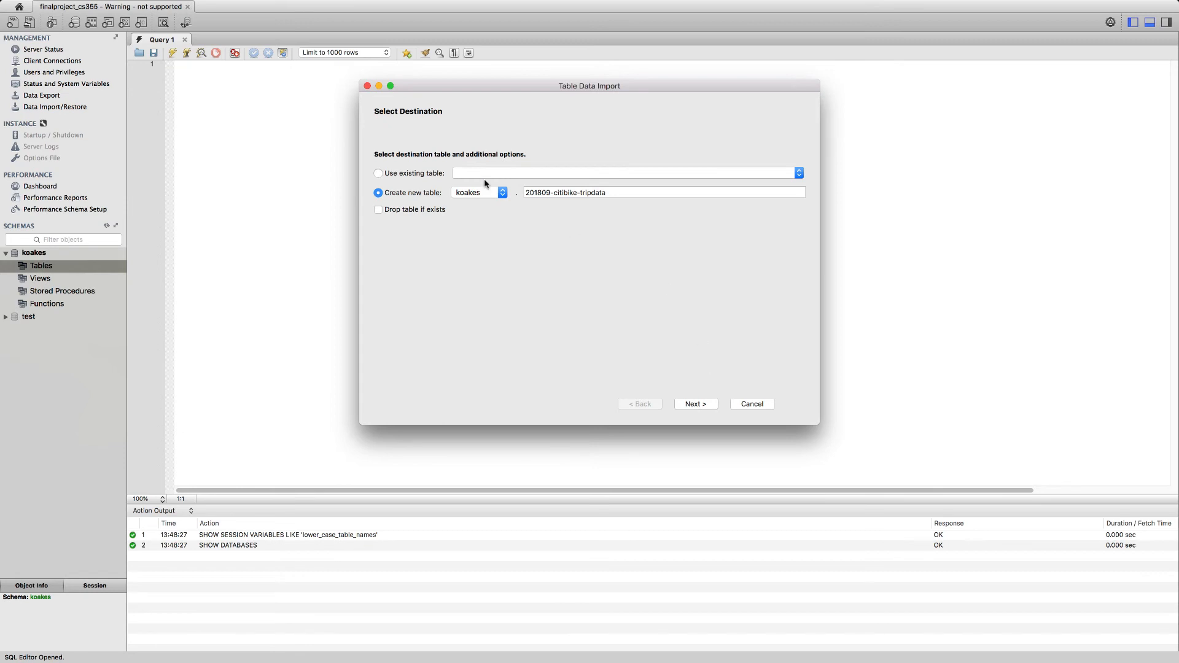
Step: Name the new destination table table1 in the default schema and proceed to the import settings
left_click(479, 194)
left_click(478, 196)
left_click_drag(616, 188, 480, 199)
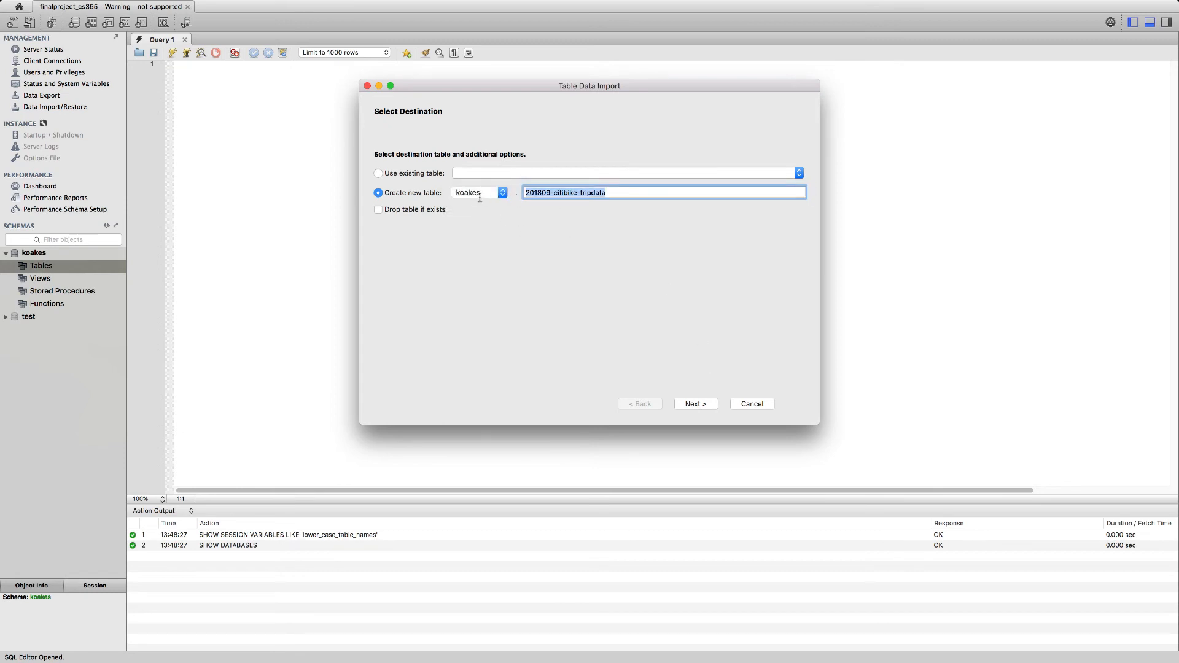
type("bike")
key("BackSpace")
key("BackSpace")
key("BackSpace")
key("BackSpace")
type("table")
left_click(703, 404)
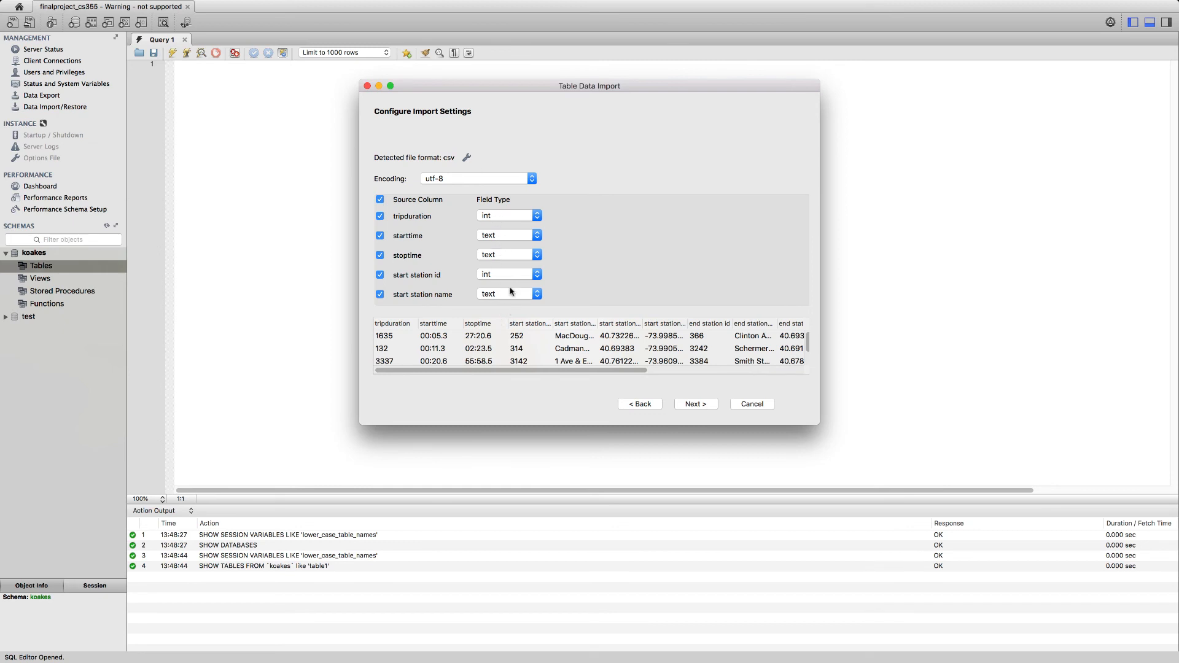
Step: Review the detected column field types and data preview, keep the utf-8 encoding, and run the data import
left_click(506, 222)
left_click(640, 233)
left_click_drag(625, 371, 563, 379)
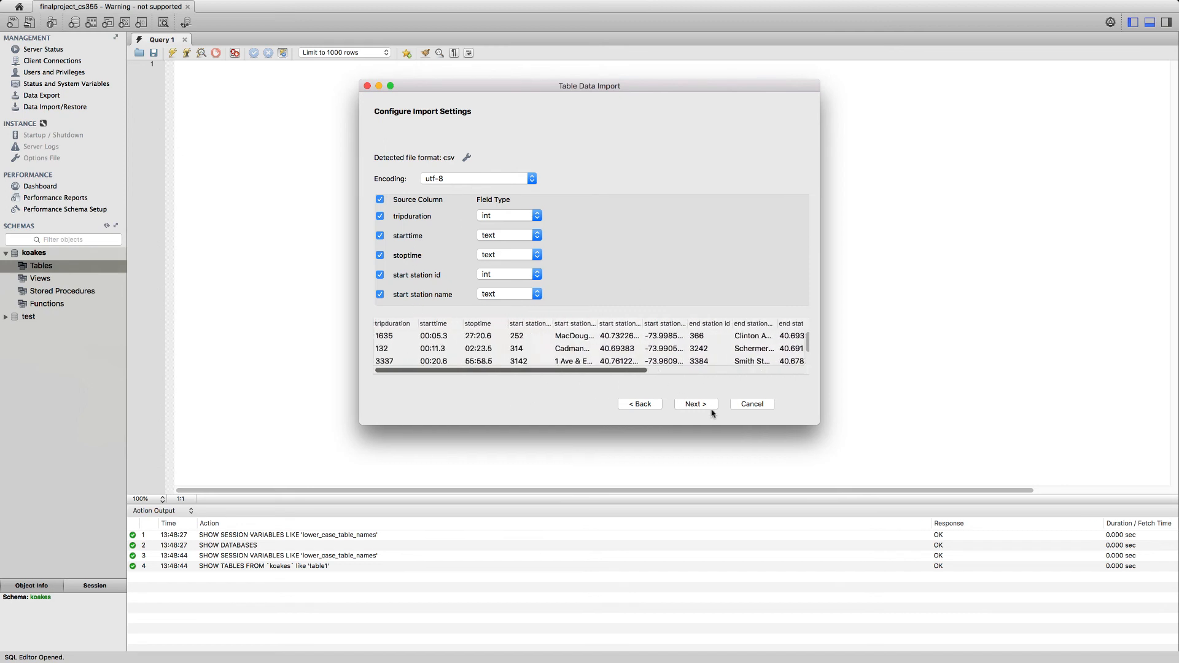
left_click(688, 407)
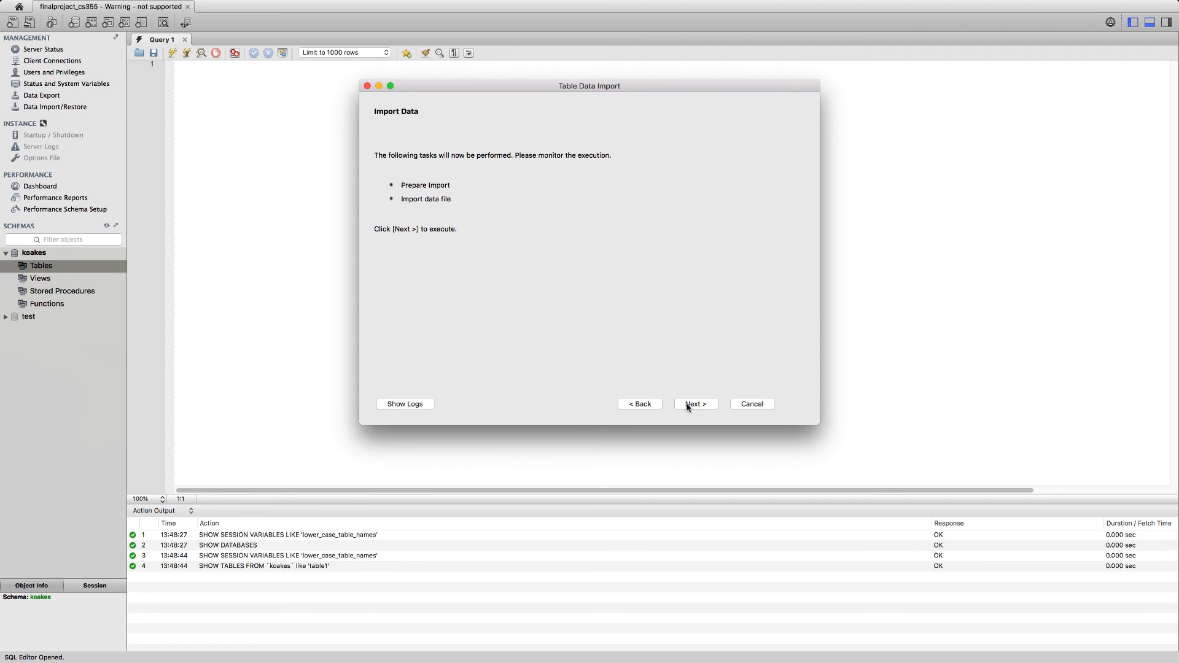
left_click(688, 405)
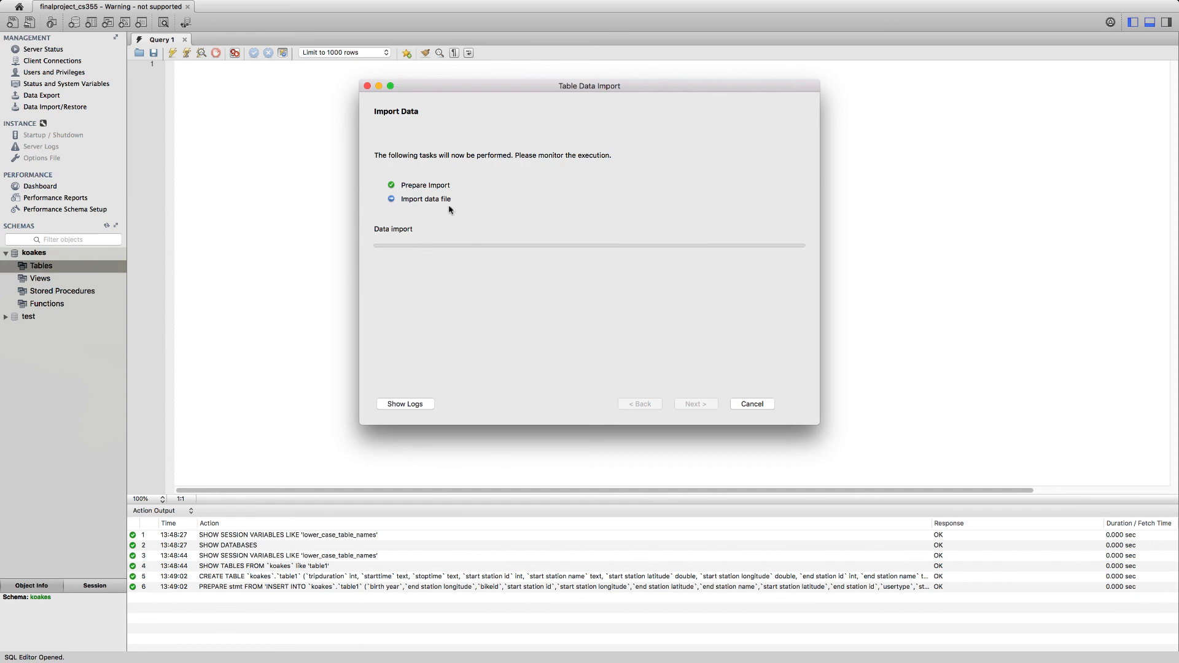
Step: Cancel the running data import and confirm stopping the process
left_click(760, 406)
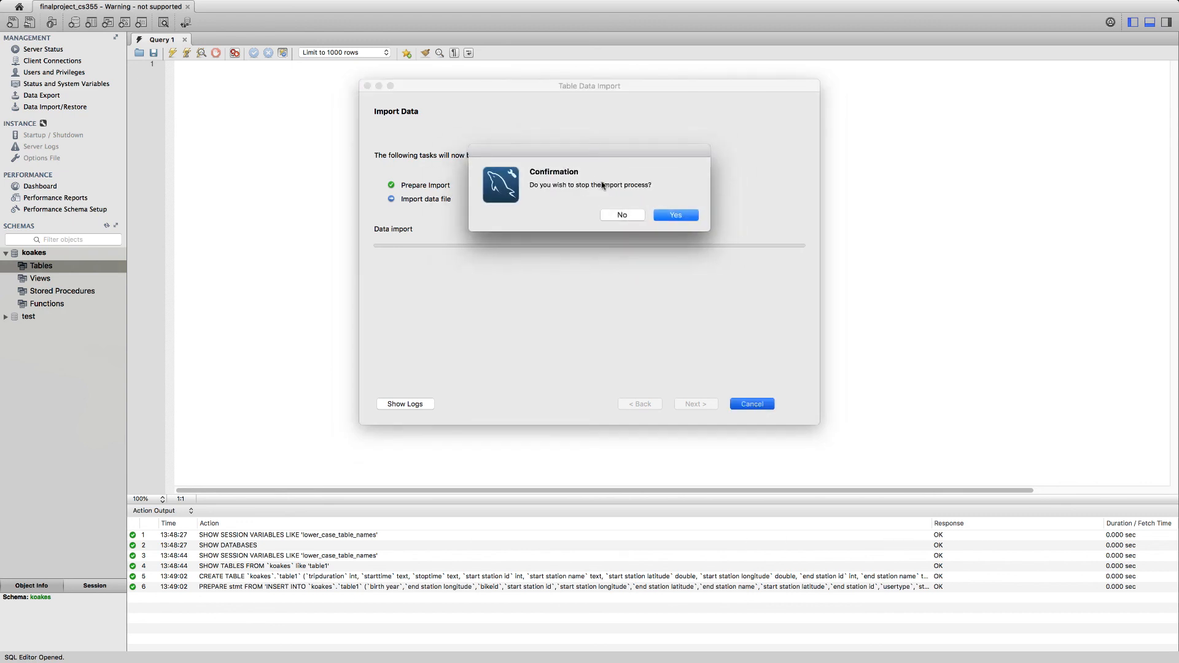
left_click(675, 216)
mouse_move(999, 3)
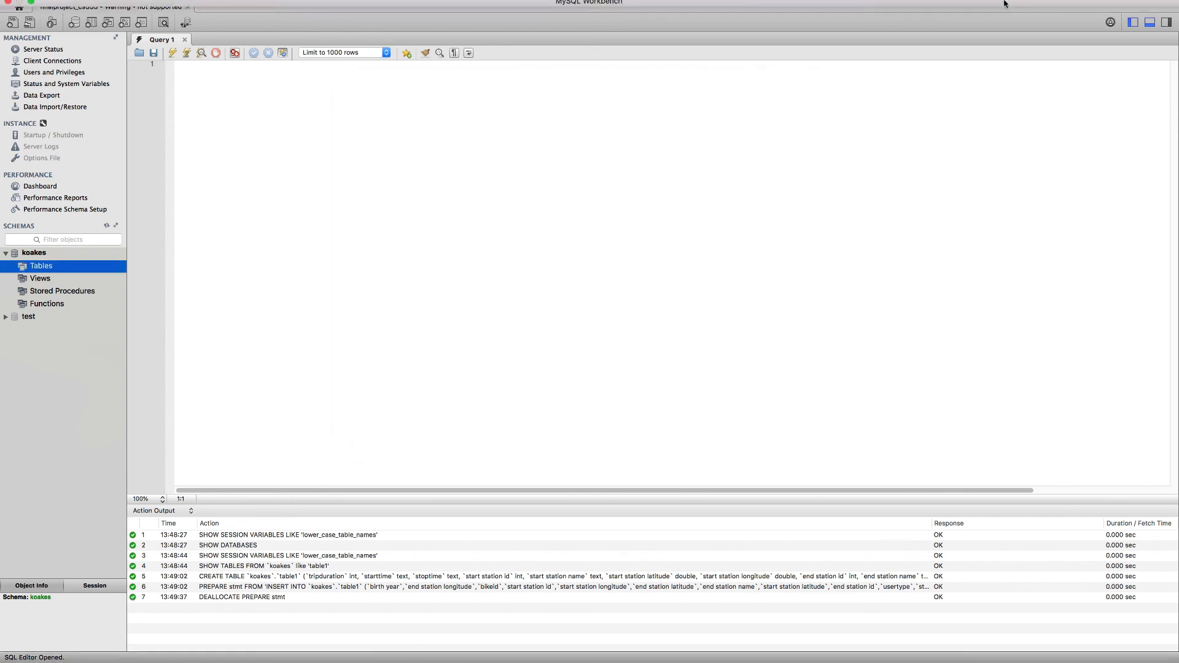
left_click(963, 8)
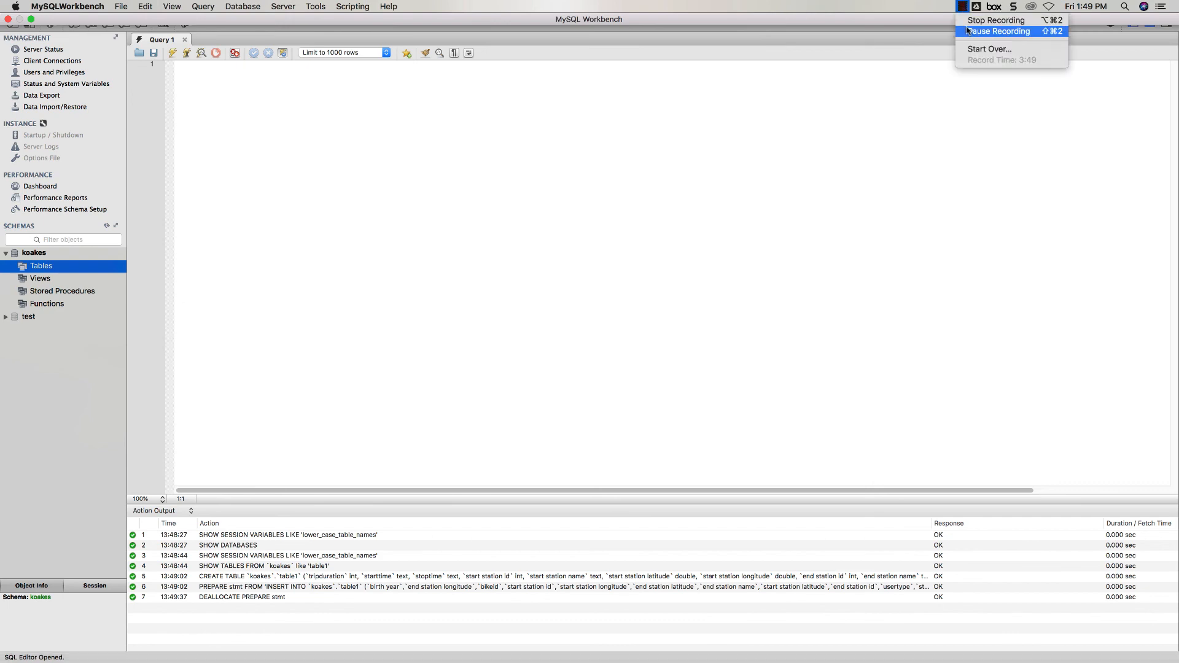